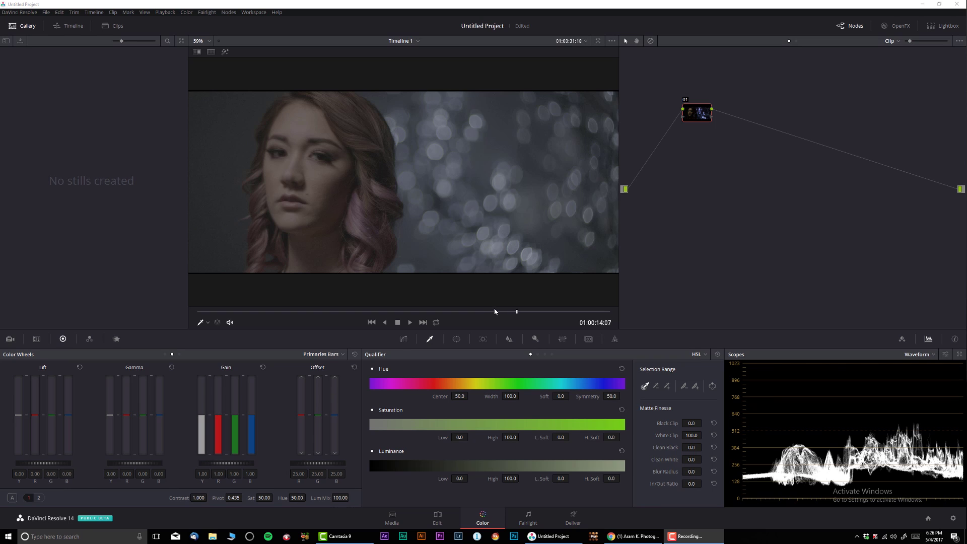
Scrub the playhead back to 01:00:13:06, where the woman's face is clearly visible
mouse_move(494, 311)
left_mouse_down()
mouse_move(421, 310)
mouse_move(493, 311)
left_mouse_up()
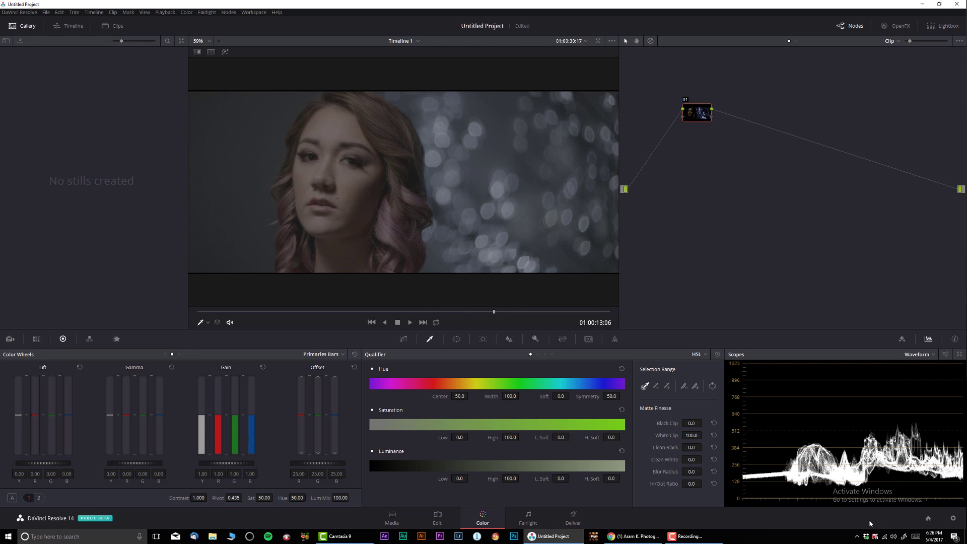
Set the project's colour science to ACEScct
left_click(953, 518)
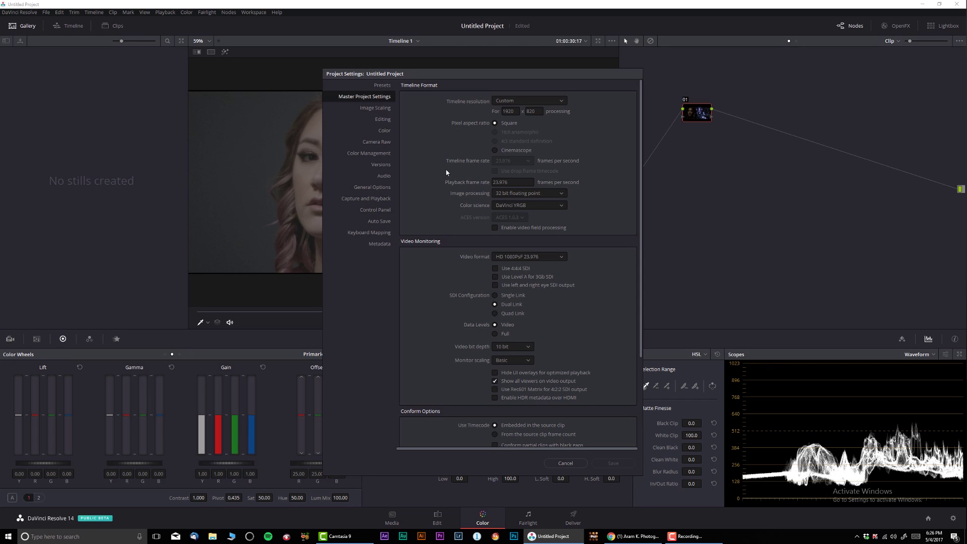
left_click(516, 205)
left_click(511, 238)
Set ACES input transform to DRAGONcolor/REDlogFilm and output transform to Rec.709, then save
left_click(367, 154)
left_click(557, 185)
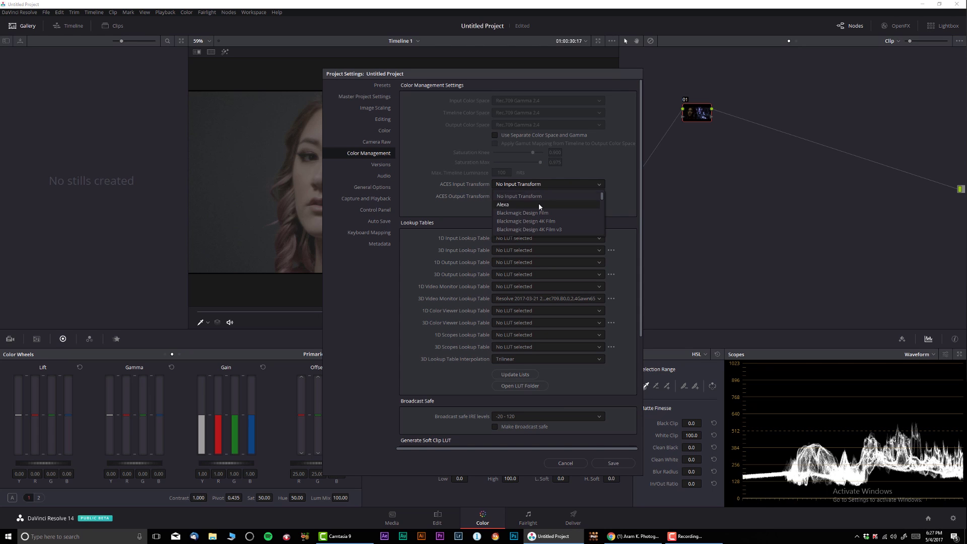
scroll(541, 206, "down", 5)
scroll(547, 211, "down", 10)
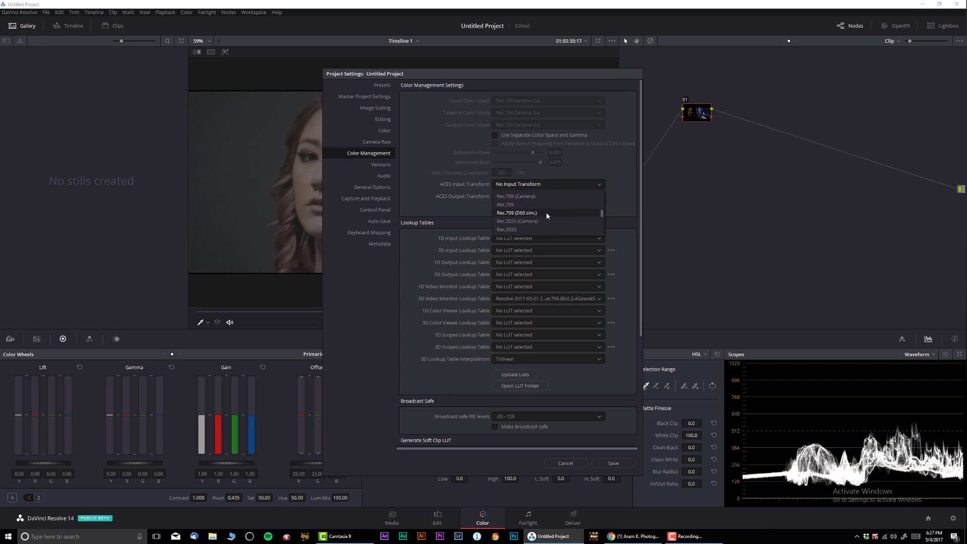
scroll(549, 211, "down", 3)
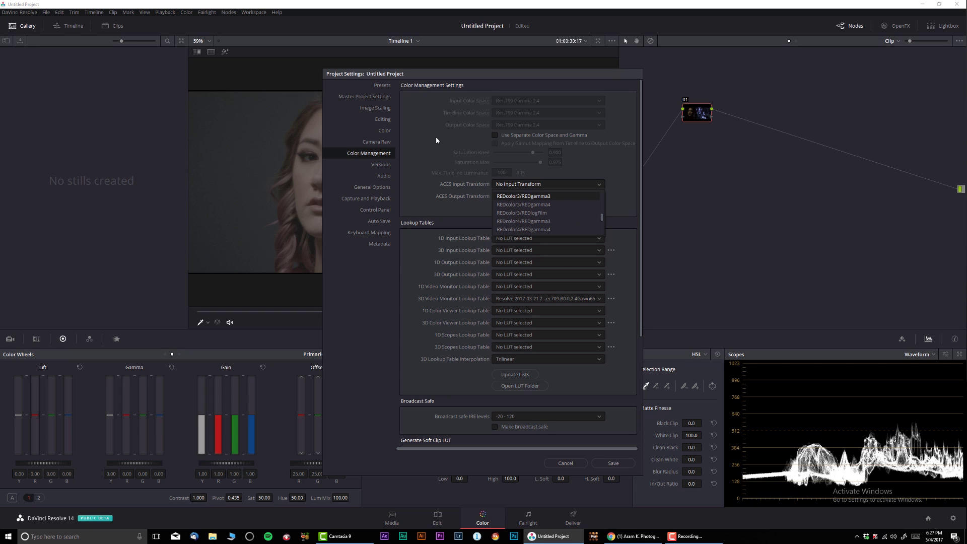
scroll(542, 215, "down", 1)
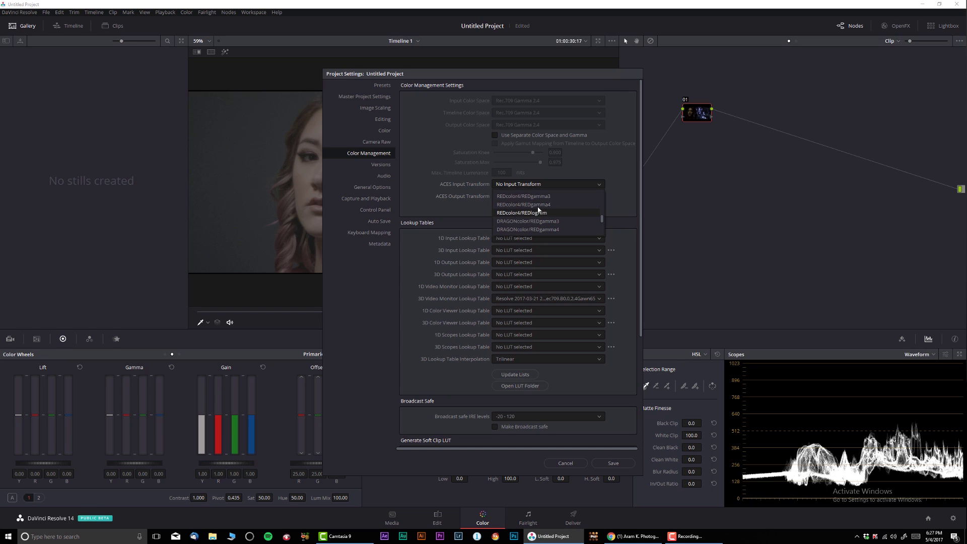
scroll(534, 215, "down", 1)
left_click(549, 213)
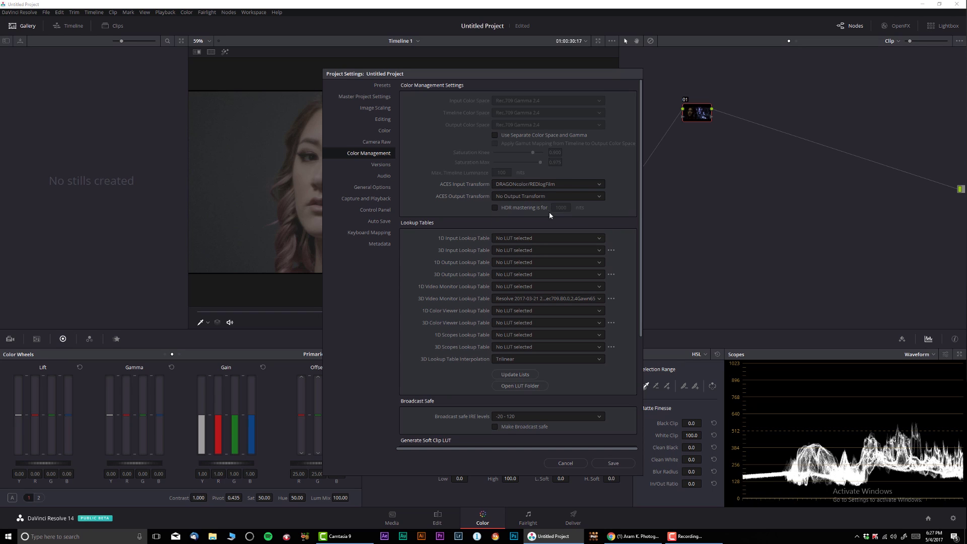
left_click(517, 202)
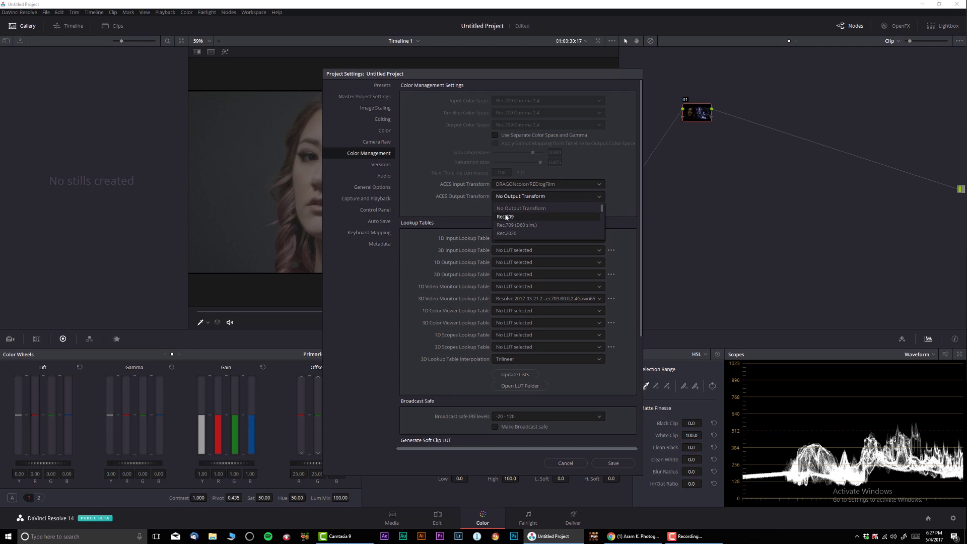
left_click(519, 216)
left_click(606, 465)
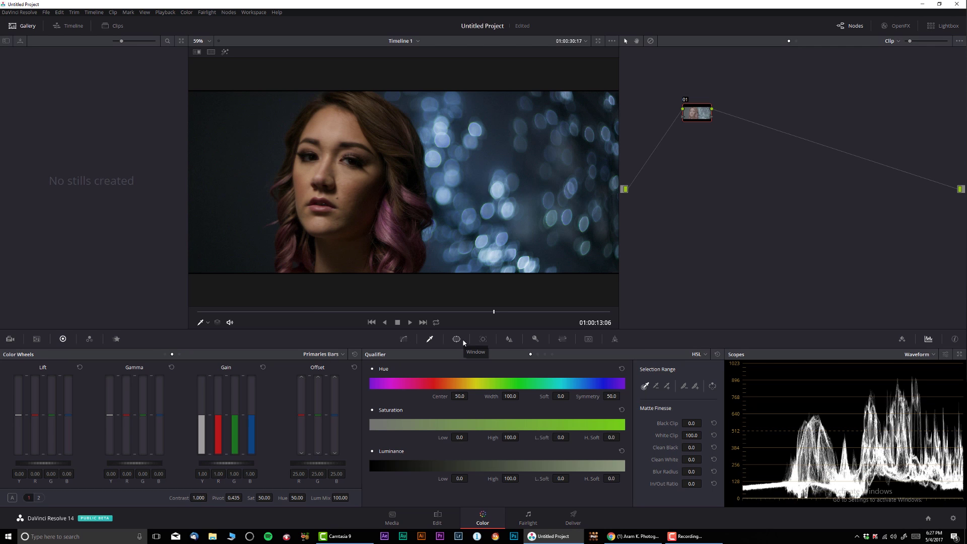
Move node 01 beside the clip input, show the Curves palette, and play through the converted clip
left_click_drag(698, 114, 663, 183)
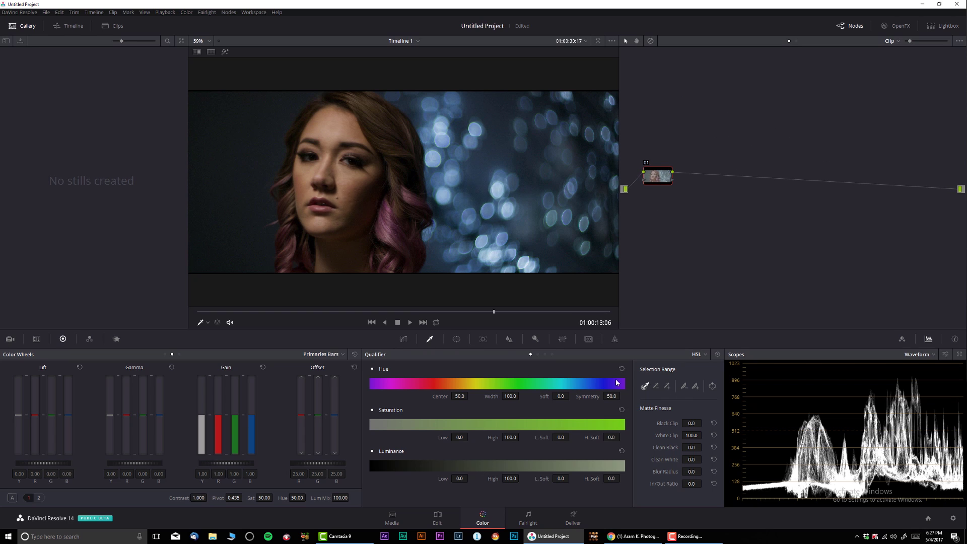
left_click(403, 338)
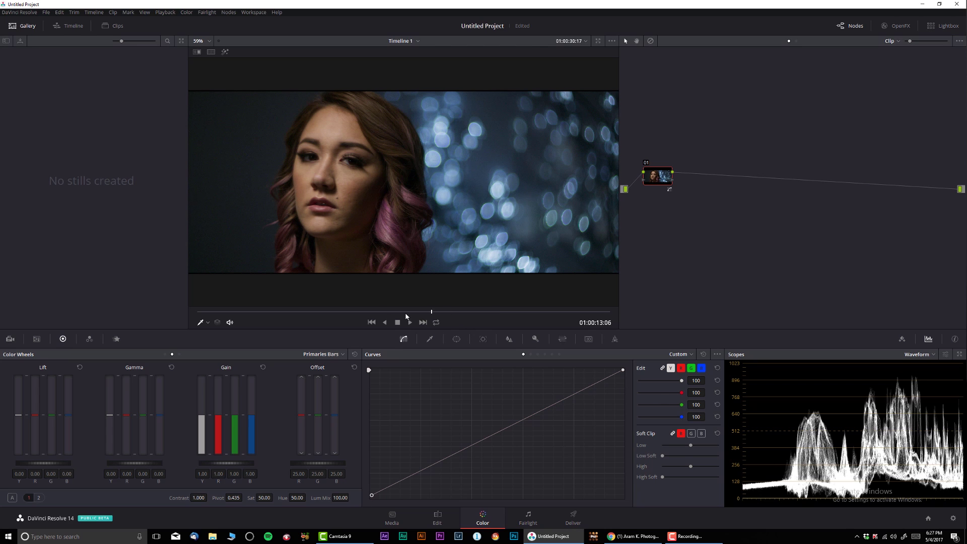
left_click_drag(406, 315, 509, 309)
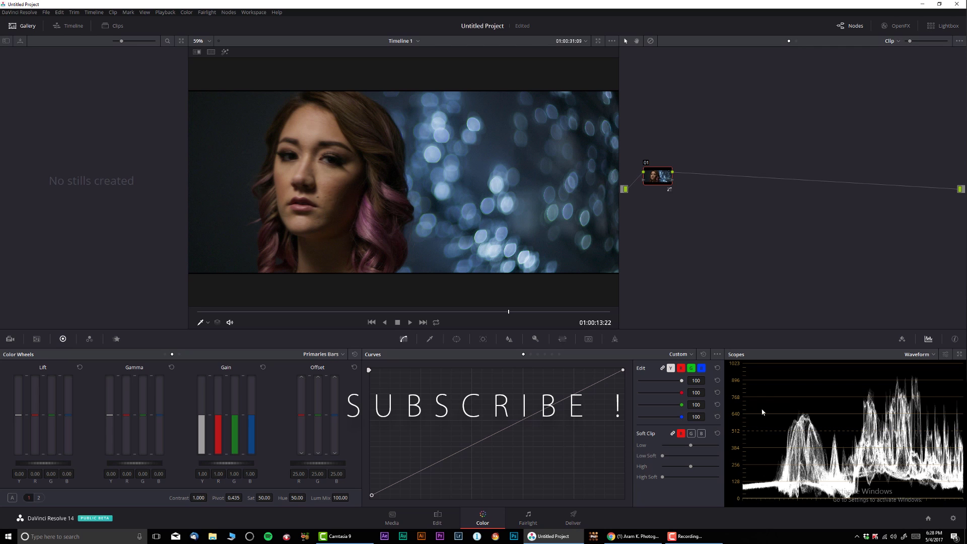
Switch the scope to RGB Parade and play the clip from an earlier frame
left_click(921, 355)
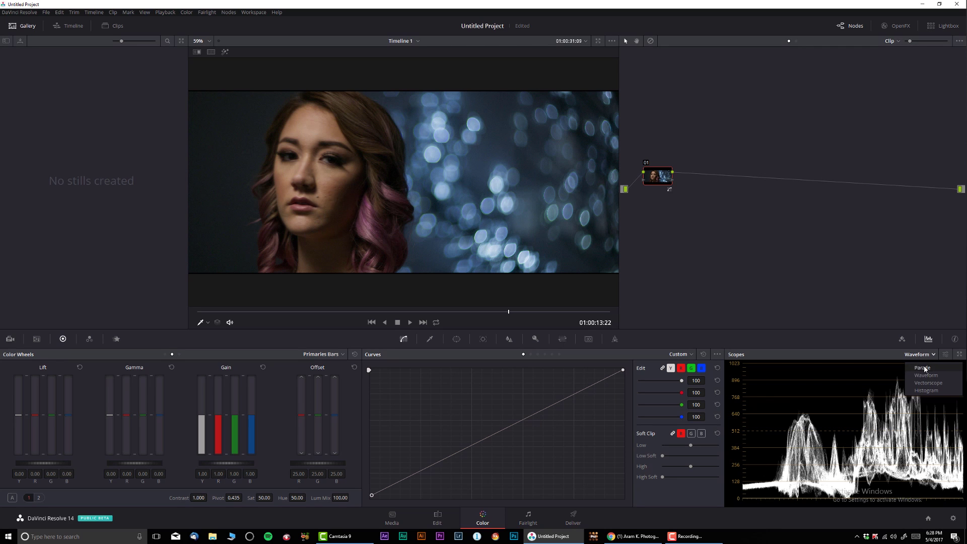
left_click(912, 375)
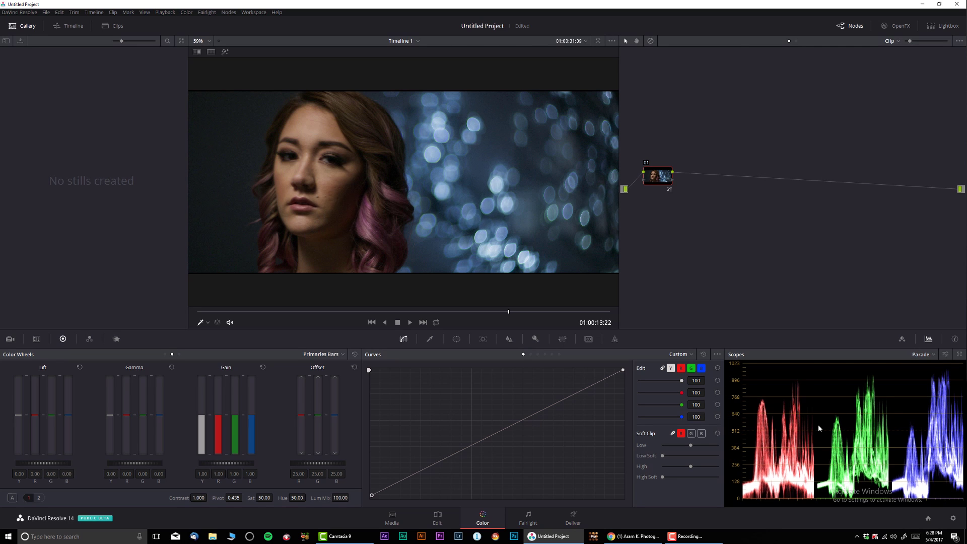
left_click(495, 312)
key("space")
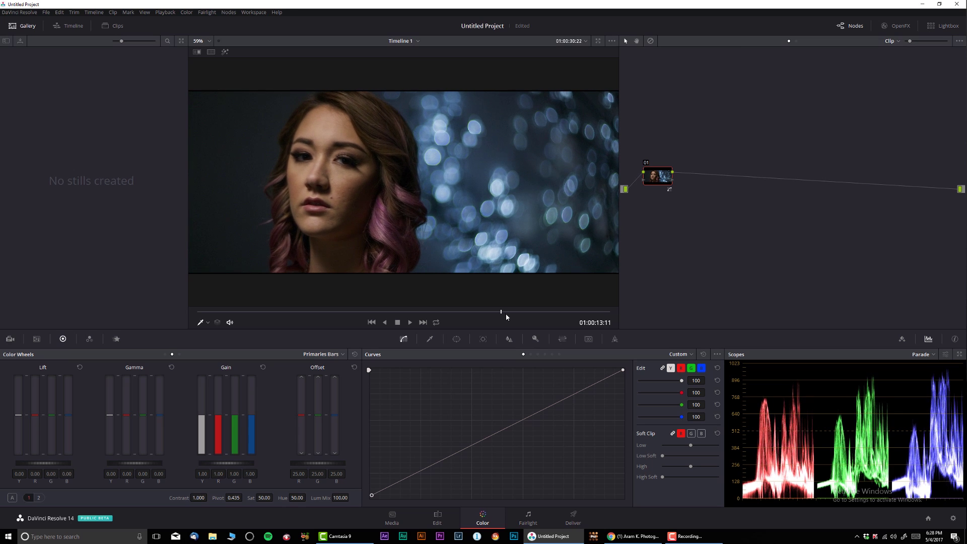
key("space")
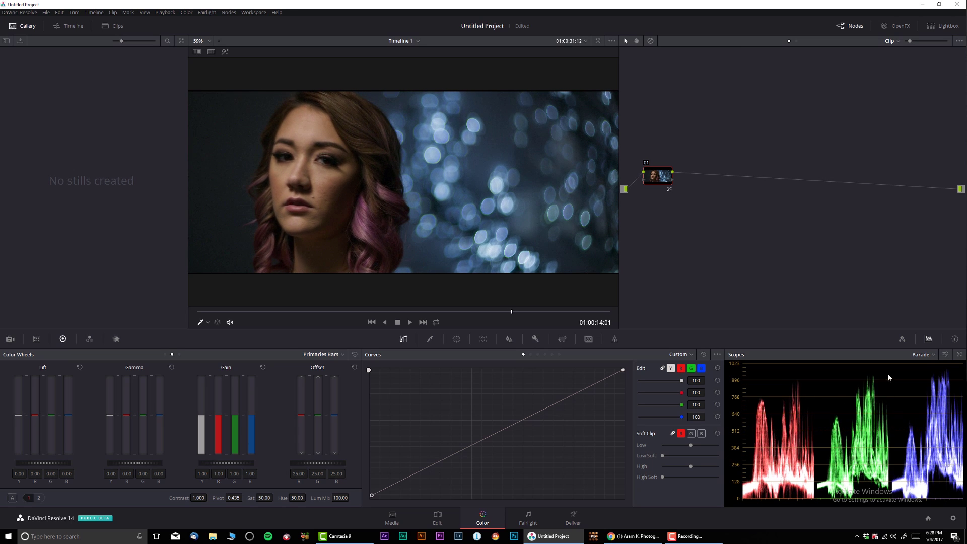
Check the Vectorscope, return to the Waveform, and add serial node 02 after node 01
left_click(921, 355)
left_click(931, 382)
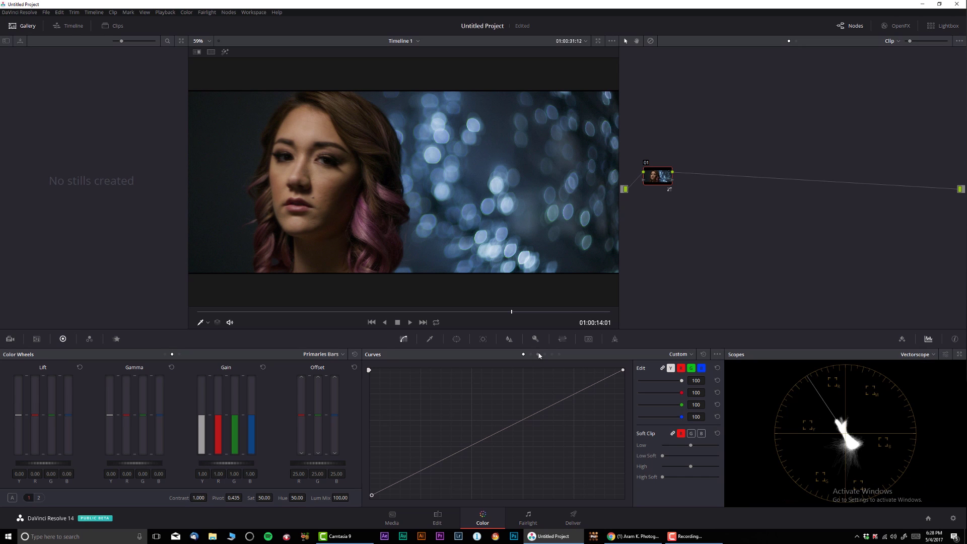
left_click(922, 355)
left_click(927, 377)
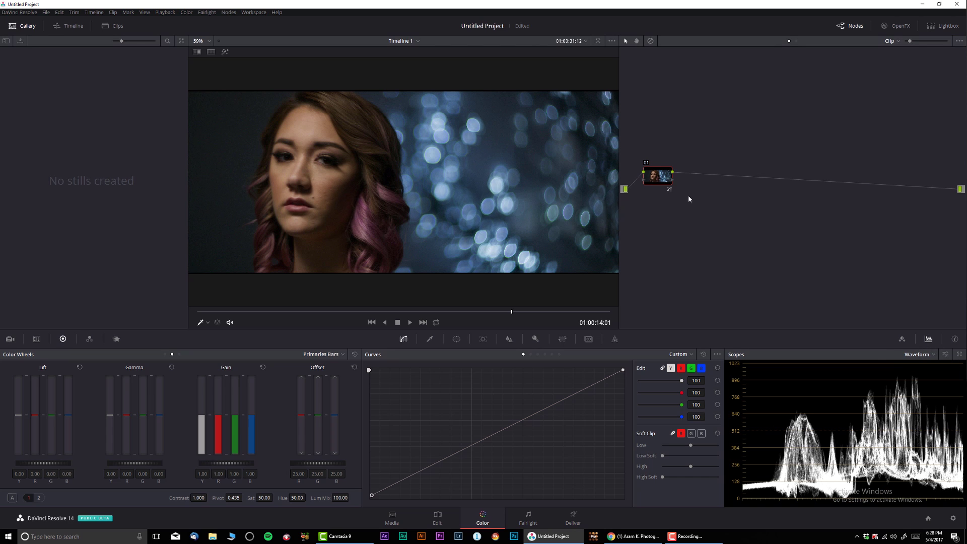
key("alt+s")
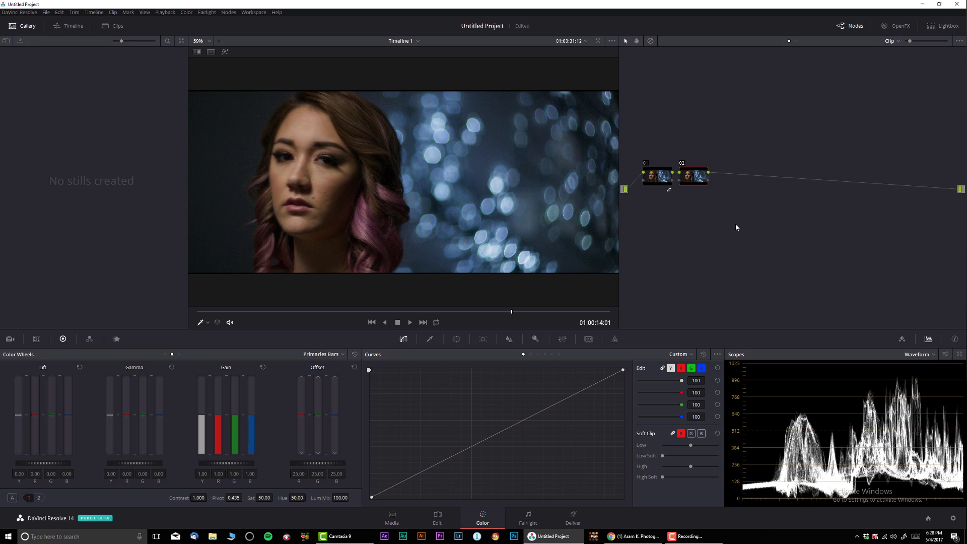
Apply False Color 2.3 from the OpenFX library to node 02 and move it right
left_click(896, 26)
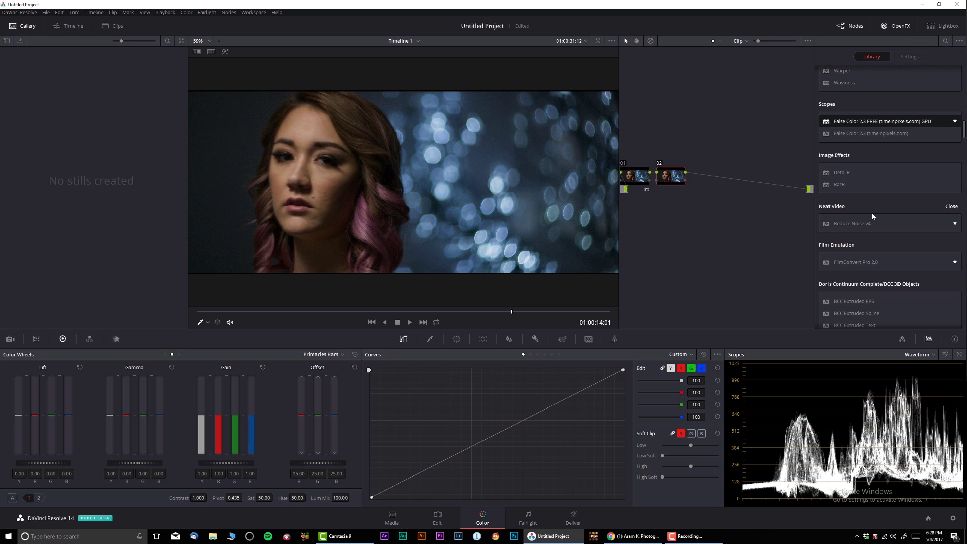
scroll(877, 207, "down", 3)
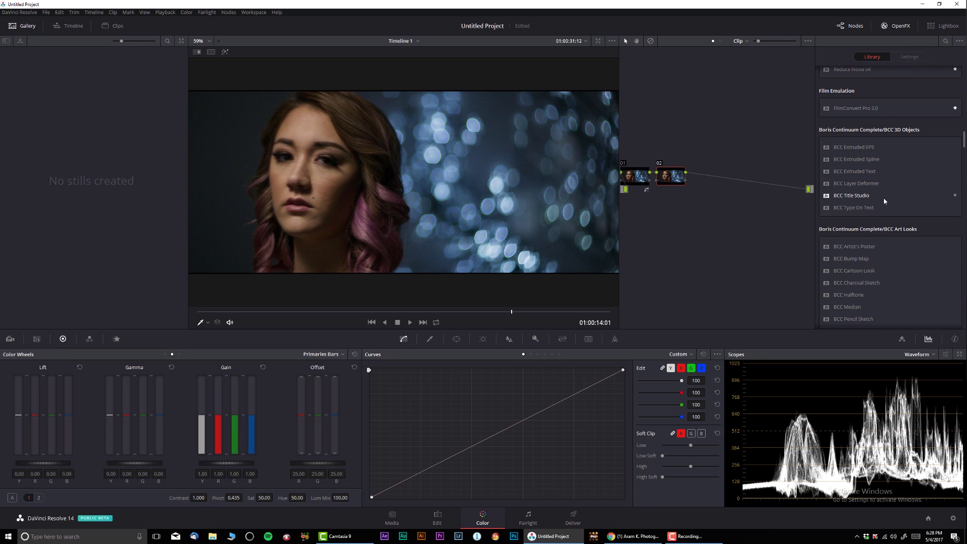
scroll(887, 207, "down", 6)
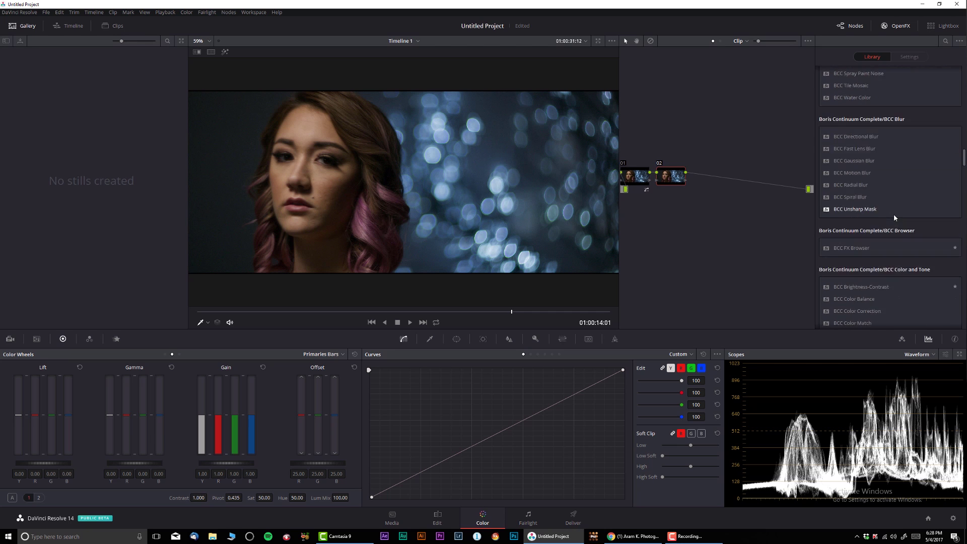
scroll(891, 216, "up", 10)
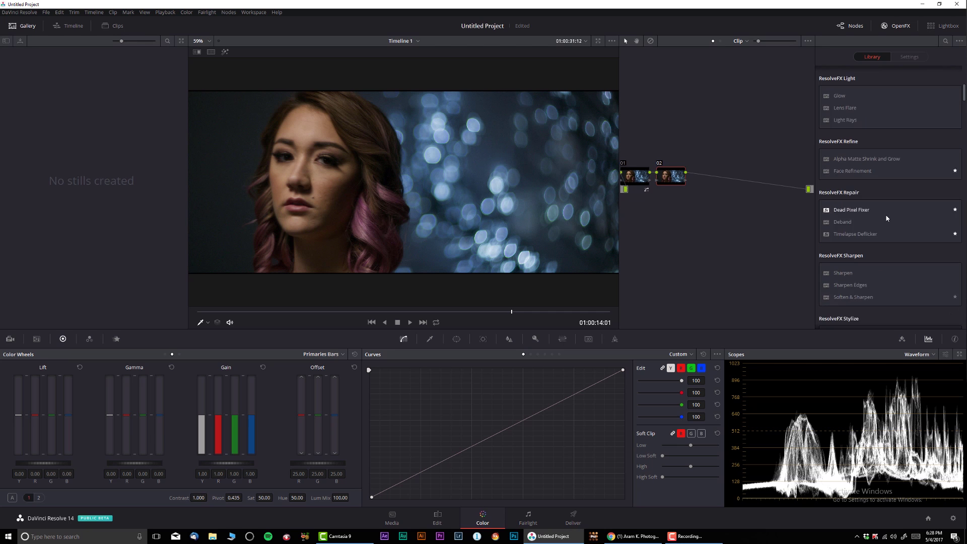
scroll(887, 217, "down", 5)
left_click_drag(876, 212, 675, 177)
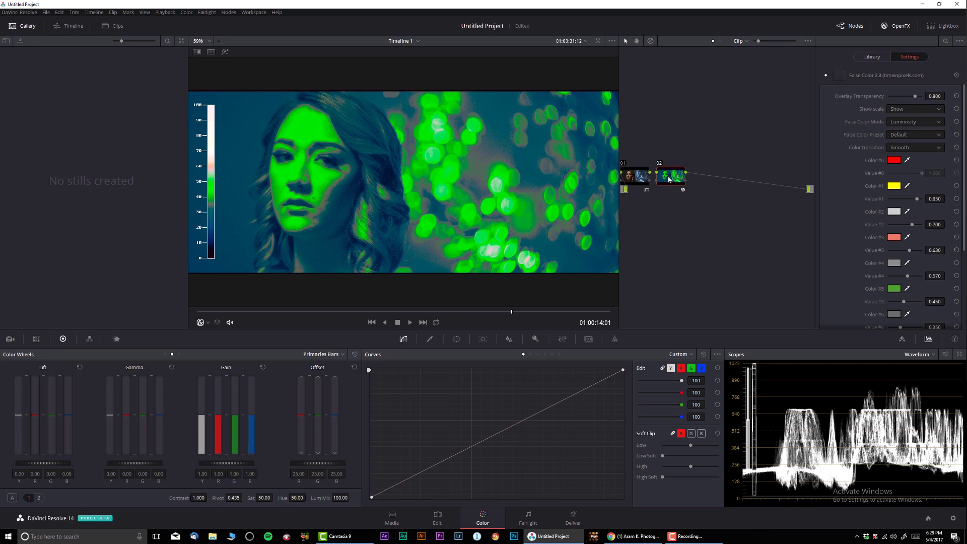
left_click_drag(678, 176, 759, 176)
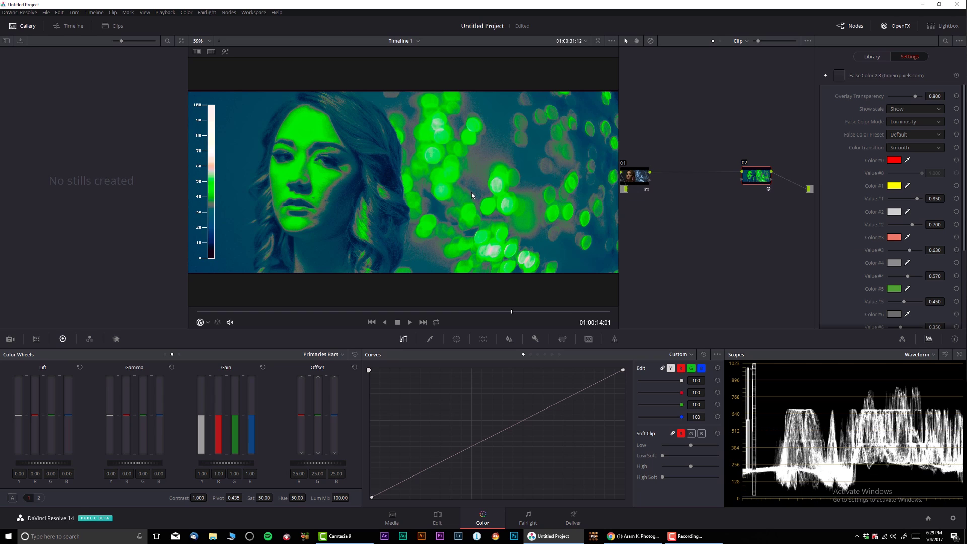
Toggle node 02 off and on twice to compare the false colour overlay, leaving it on
left_click(745, 163)
left_click(745, 163)
left_click(744, 164)
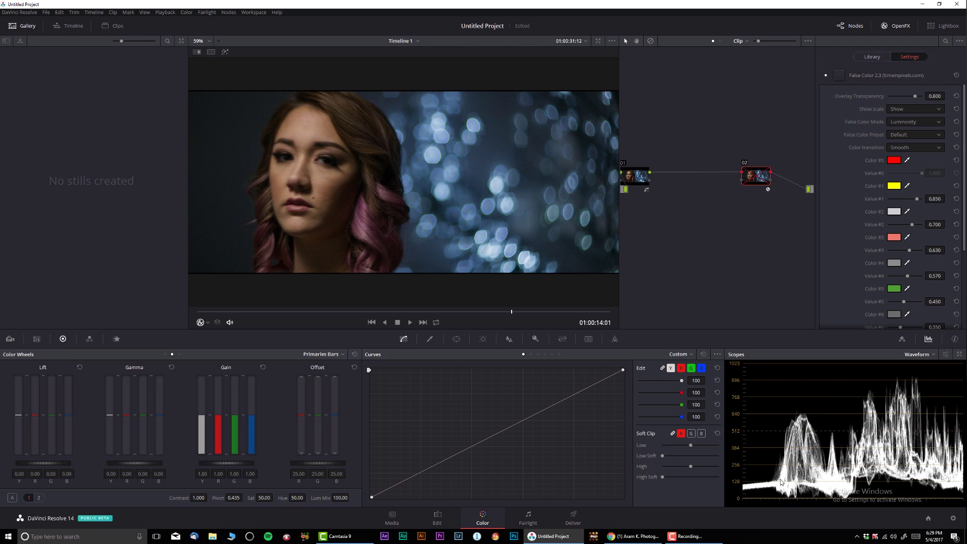
left_click(744, 164)
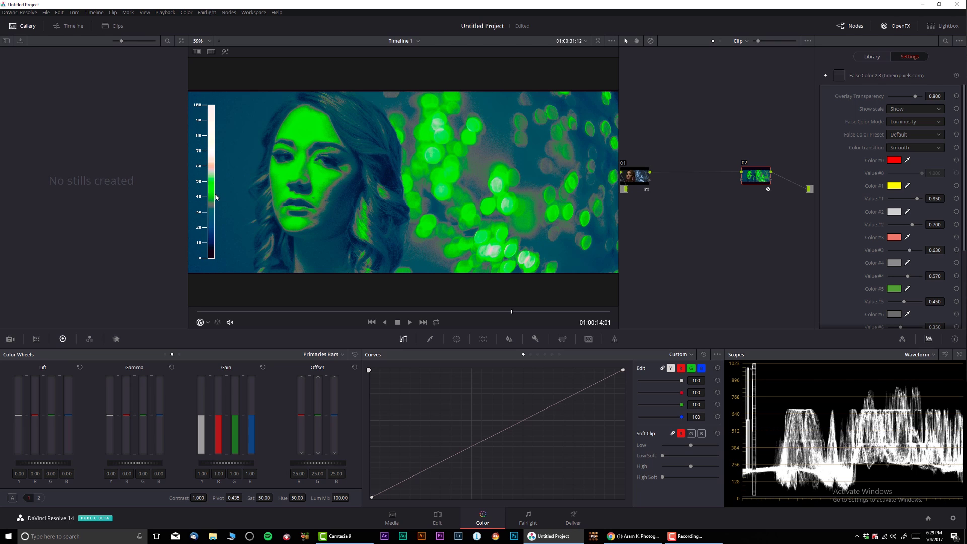
Zoom in on the skin, disable False Color node 02, zoom back out, and close the OpenFX library
scroll(215, 196, "up", 5)
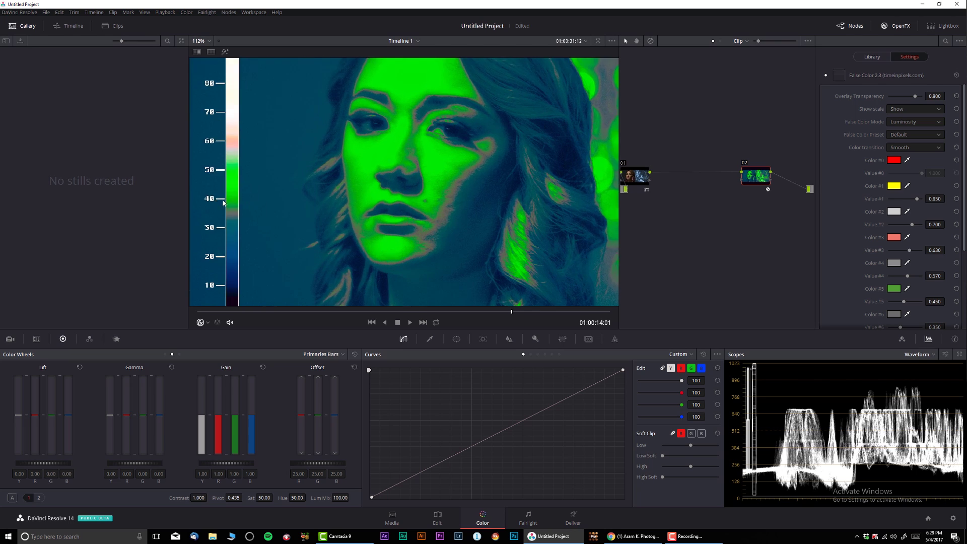
scroll(223, 203, "up", 3)
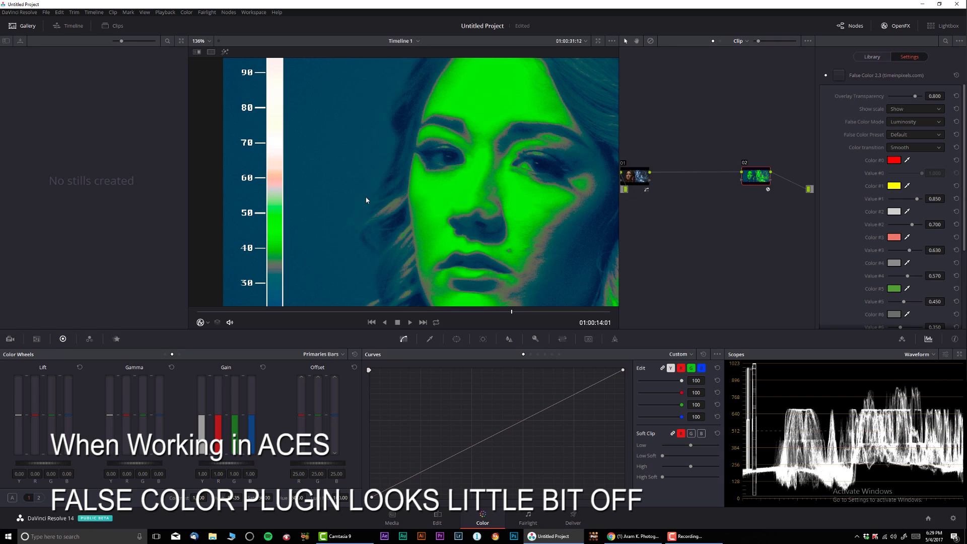
left_click(745, 163)
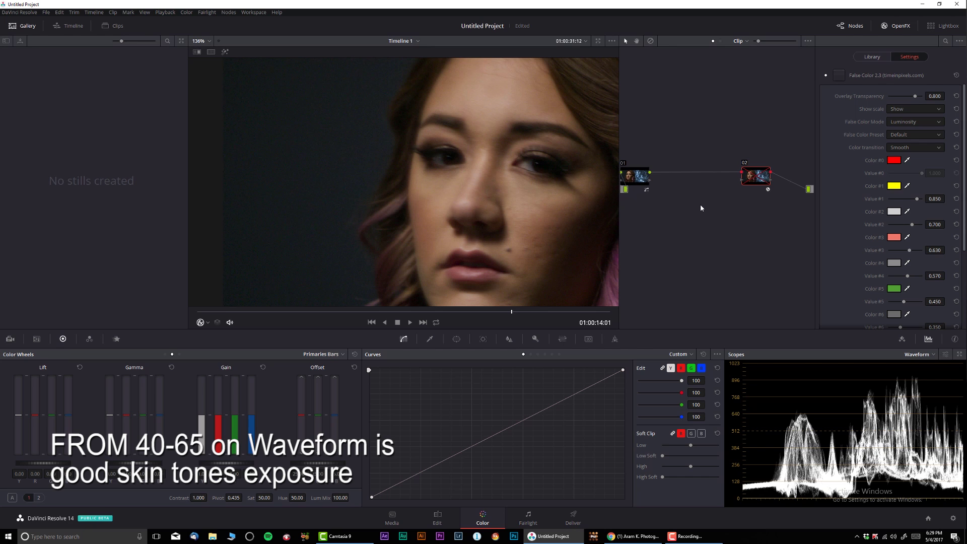
scroll(495, 188, "down", 4)
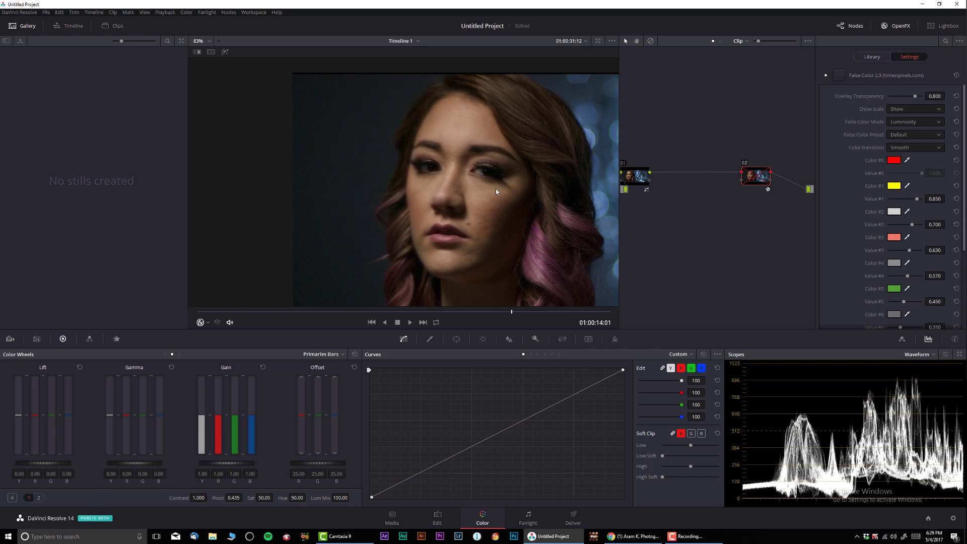
scroll(413, 177, "down", 2)
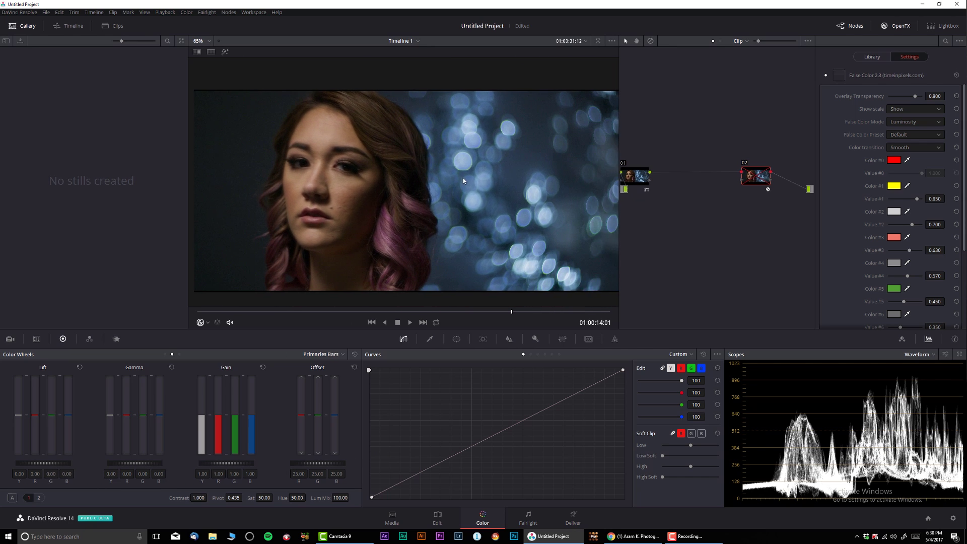
left_click(894, 30)
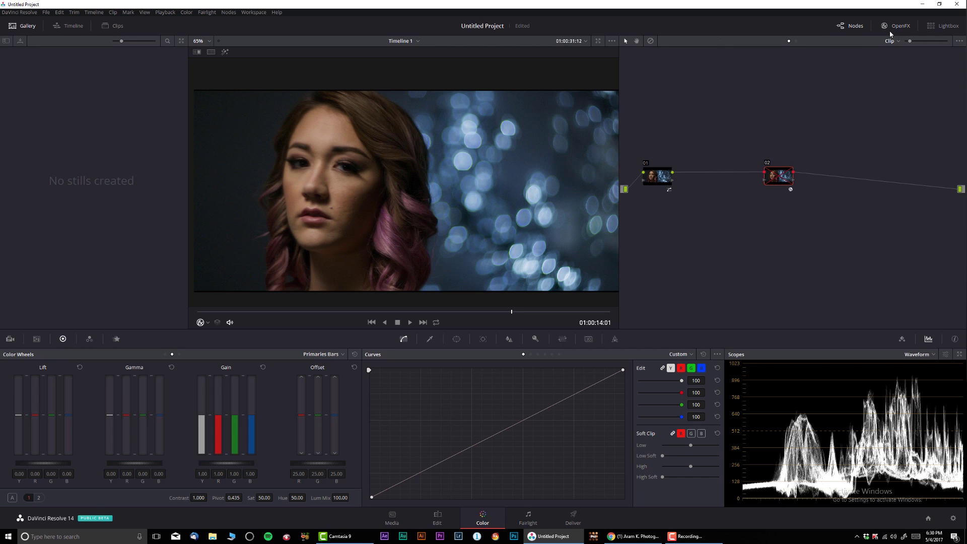
Add node 03 ahead of the False Color node and nudge its curve's white point down, then back up
left_click(768, 163)
left_click(768, 163)
key("alt+s")
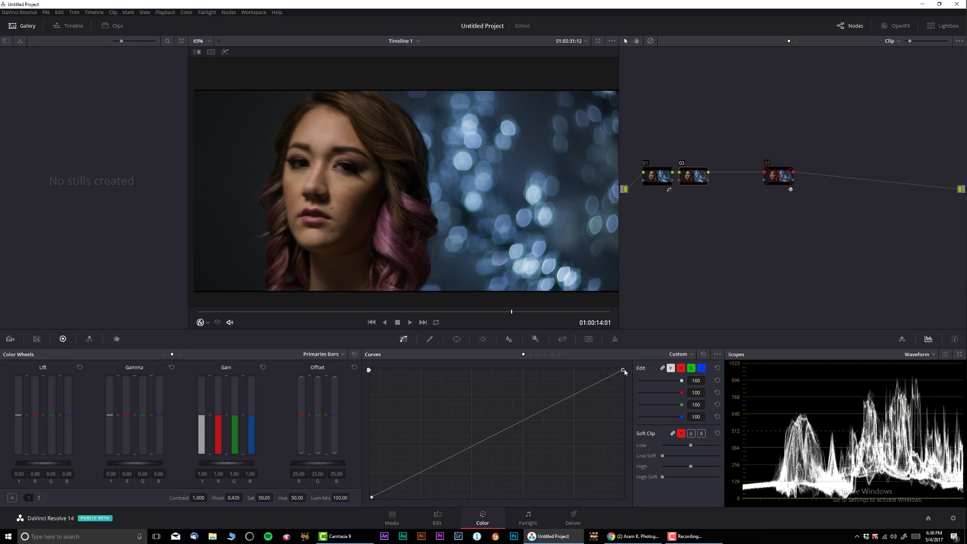
left_click_drag(625, 372, 621, 386)
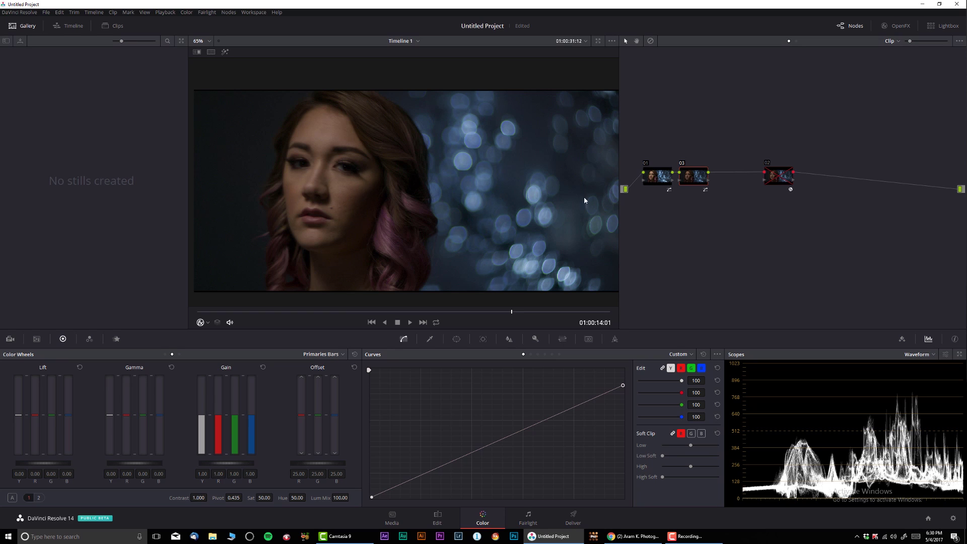
left_click_drag(623, 386, 623, 370)
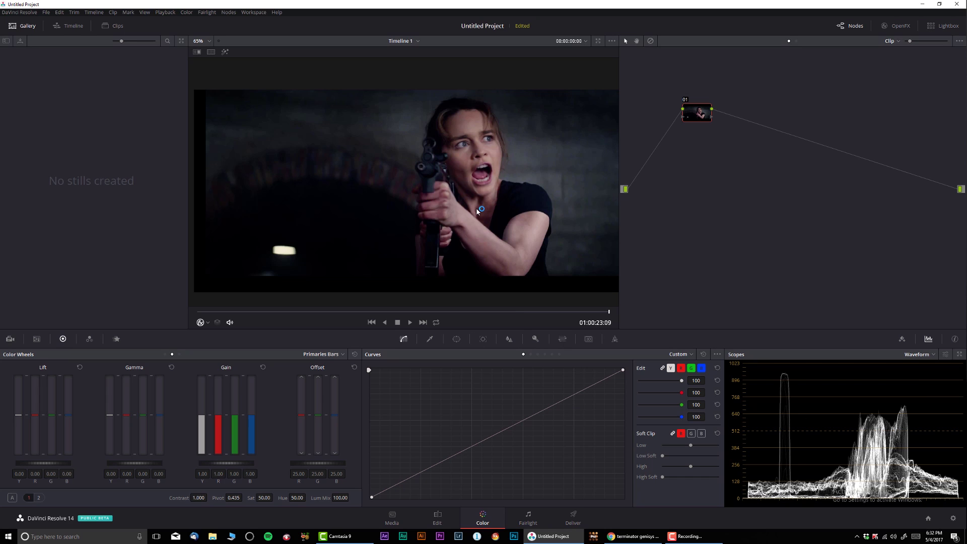
On the gun-aiming film still, move node 01 lower and add serial node 02 after it
left_click_drag(698, 115, 654, 177)
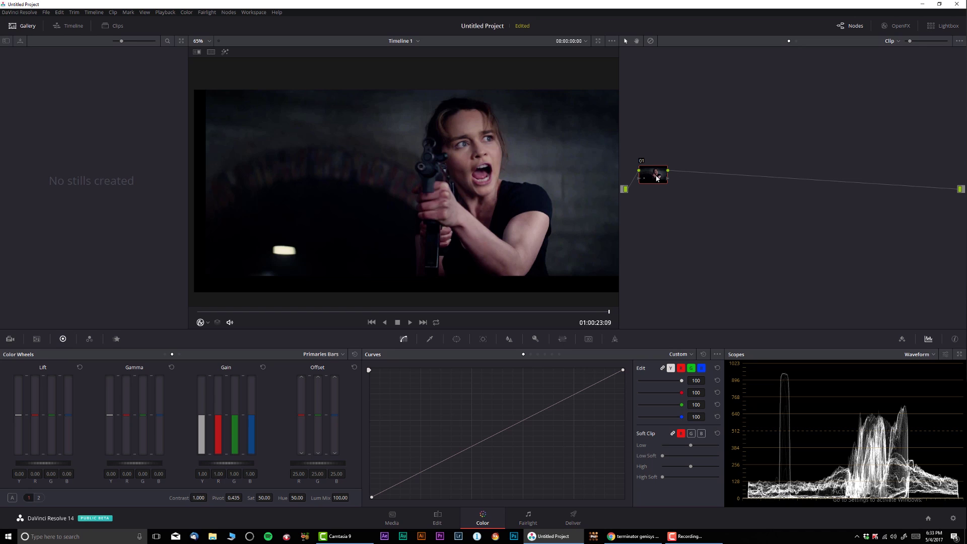
key("alt+s")
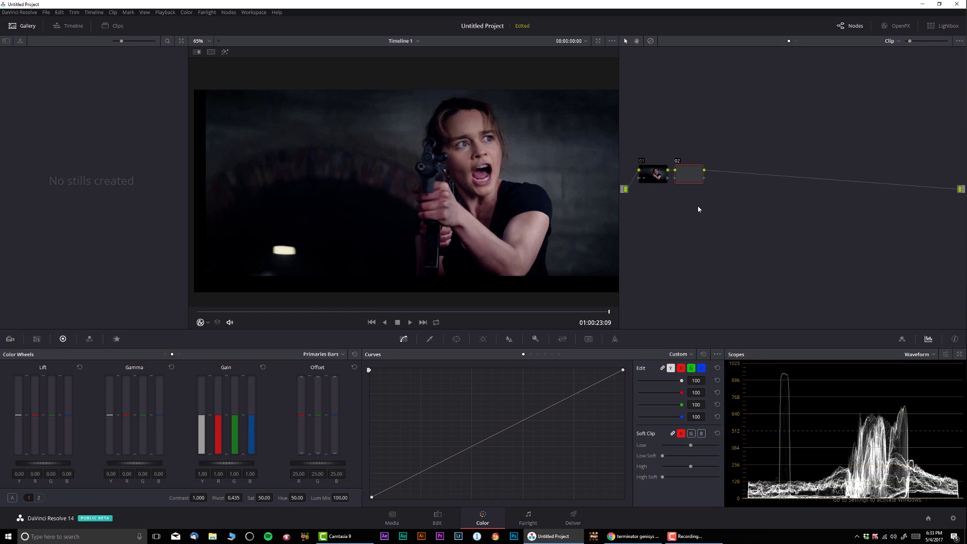
Apply False Color 2.3 to the still's node 02 and zoom in across the face
left_click(896, 26)
left_click_drag(849, 210, 666, 175)
scroll(494, 138, "up", 3)
scroll(537, 138, "up", 5)
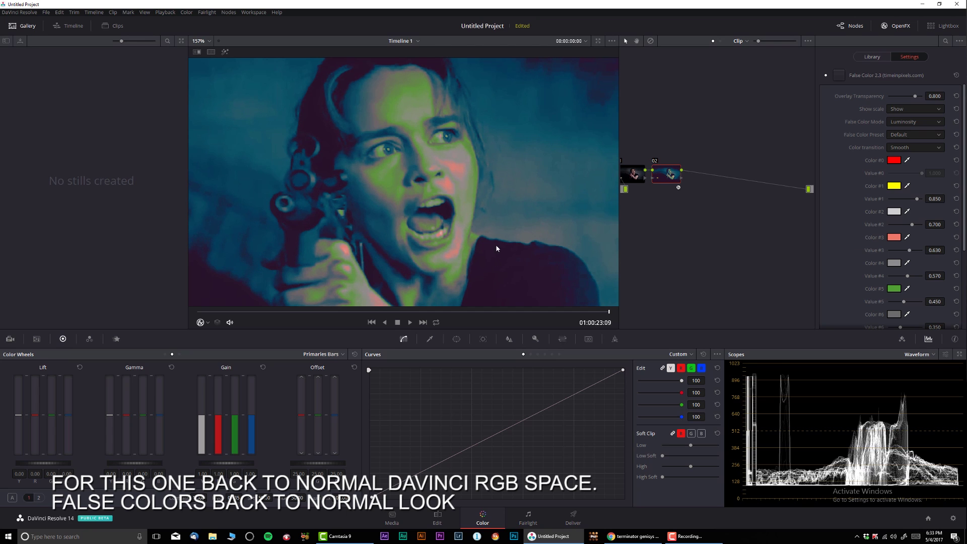
left_click_drag(354, 142, 471, 224)
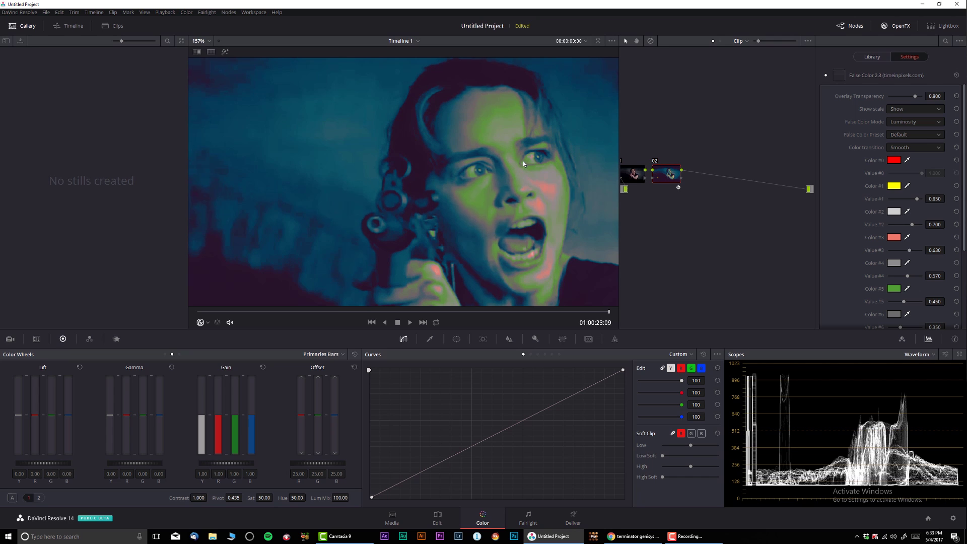
Zoom back out and switch off node 02's False Color to view the original still
scroll(290, 184, "down", 3)
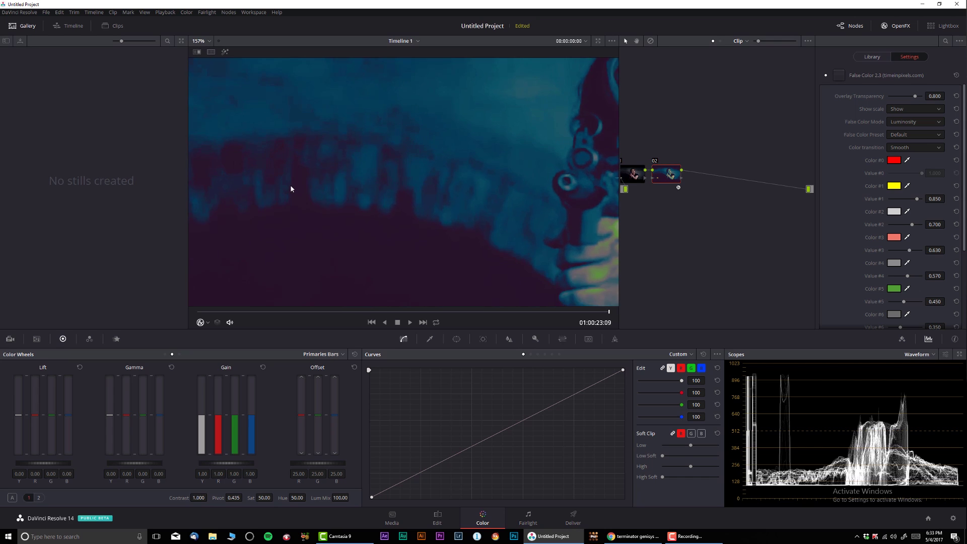
scroll(436, 182, "down", 2)
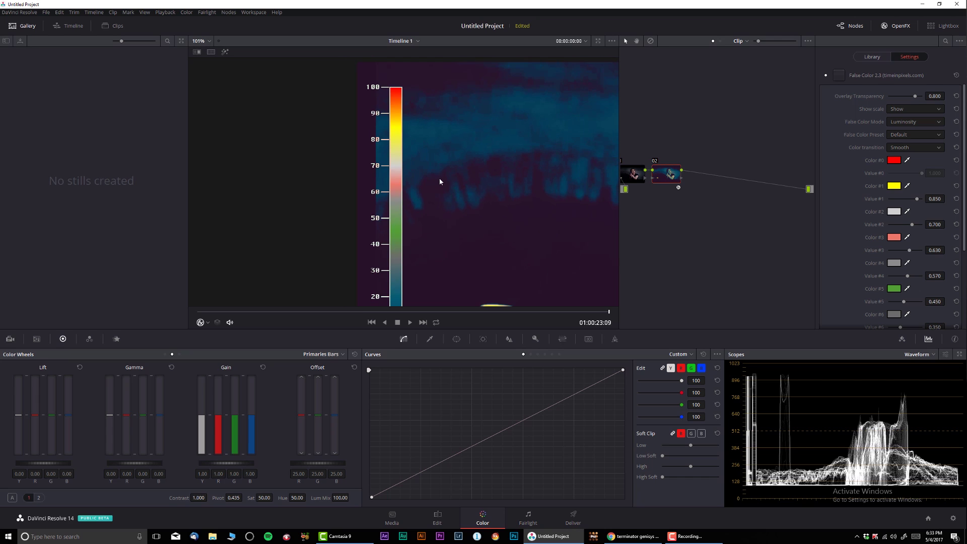
scroll(413, 222, "up", 3)
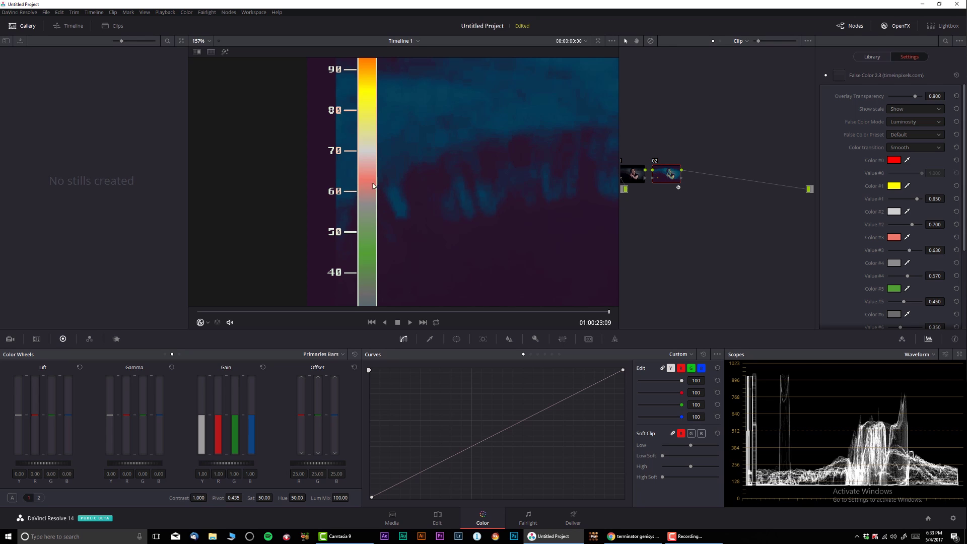
scroll(449, 202, "down", 2)
scroll(612, 196, "down", 5)
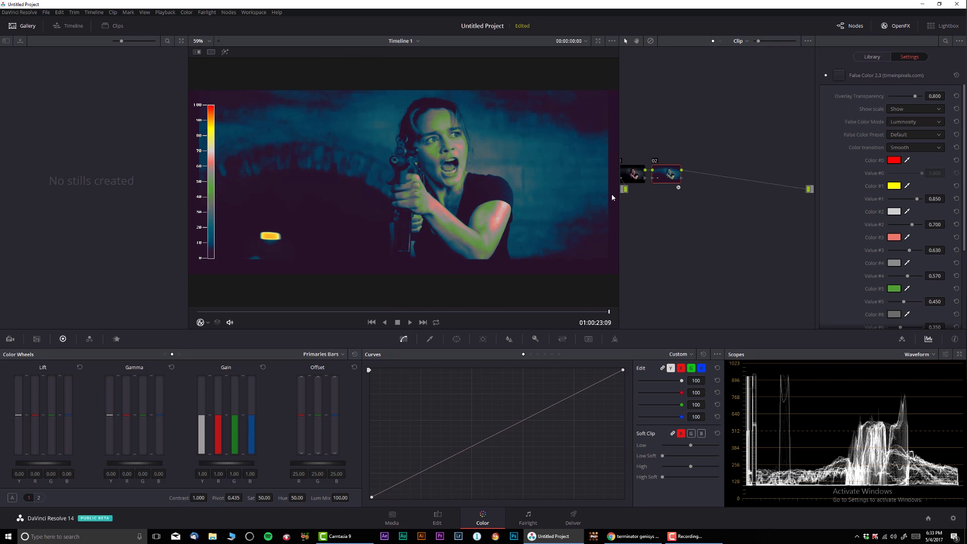
left_click(654, 161)
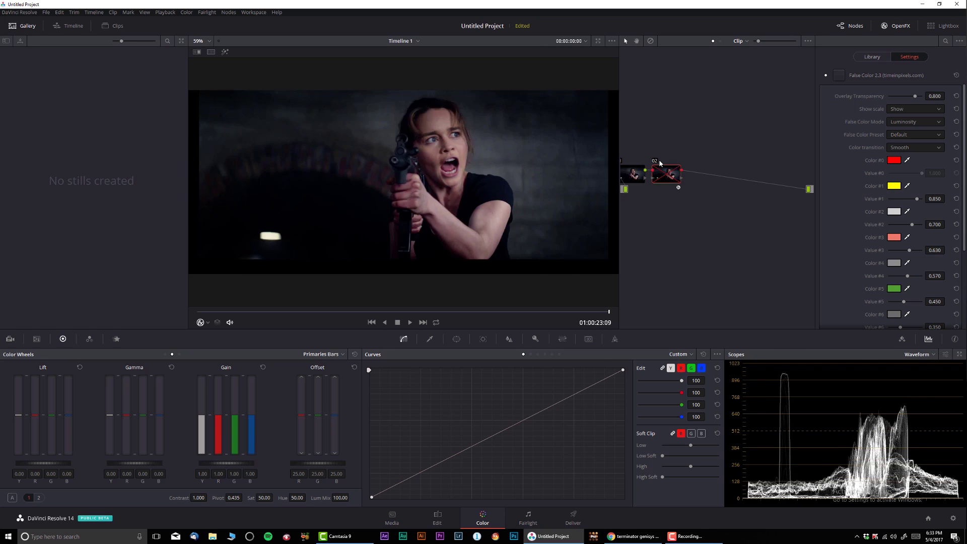